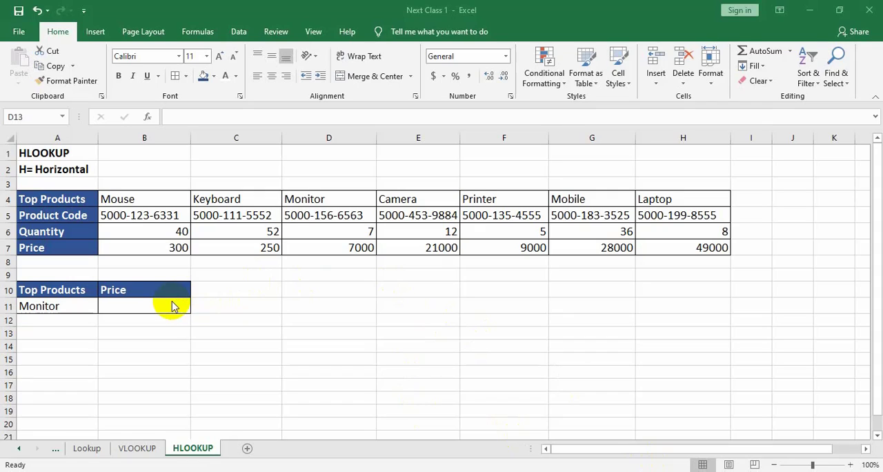
# Compare the horizontal product layout on the HLOOKUP sheet with the vertical product layout on the VLOOKUP sheet.
pyautogui.click(173, 306)
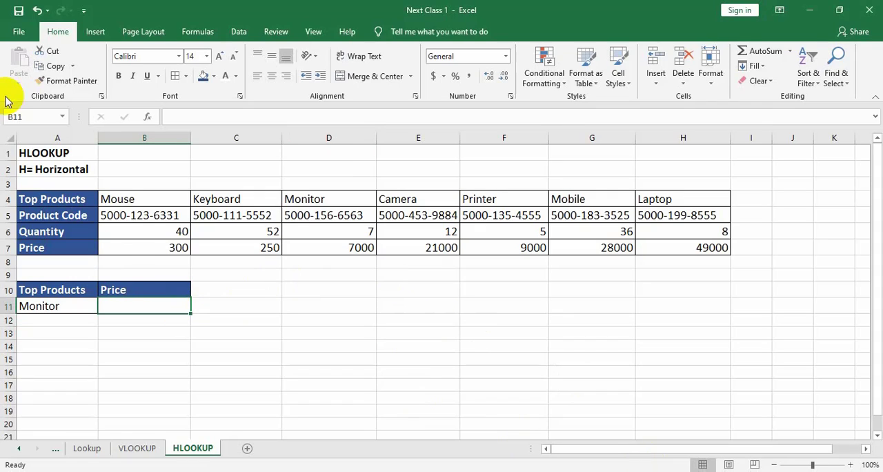
pyautogui.click(59, 152)
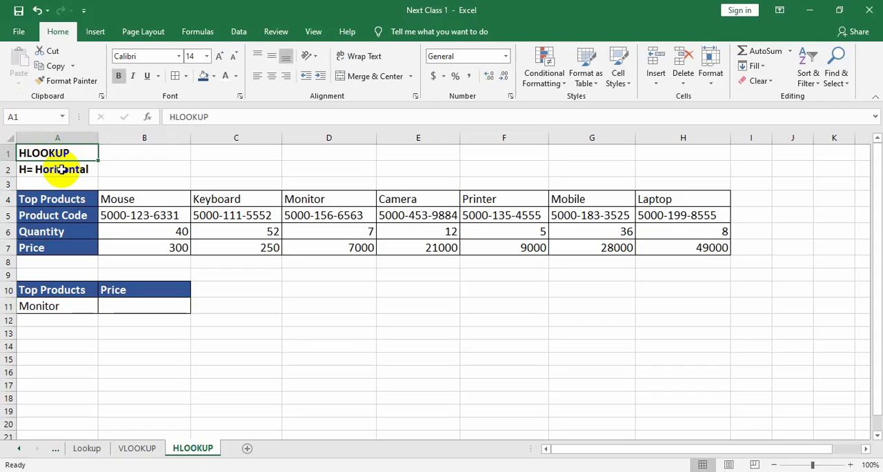
pyautogui.click(154, 309)
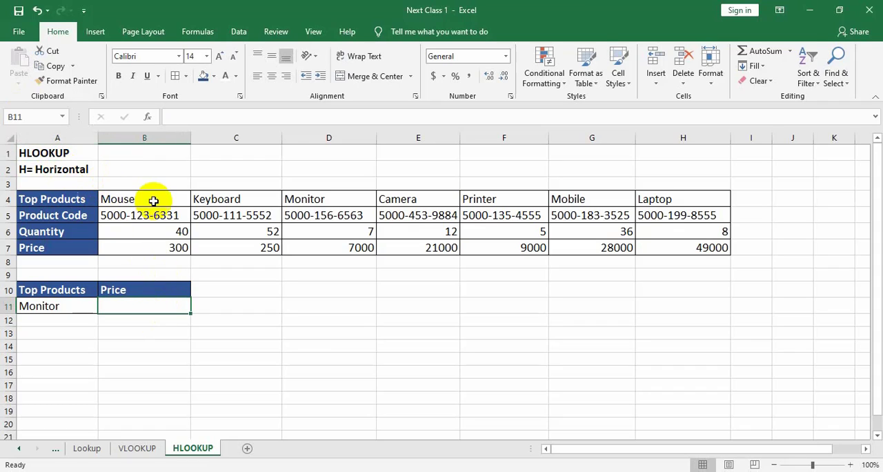
pyautogui.moveTo(122, 200); pyautogui.dragTo(653, 199)
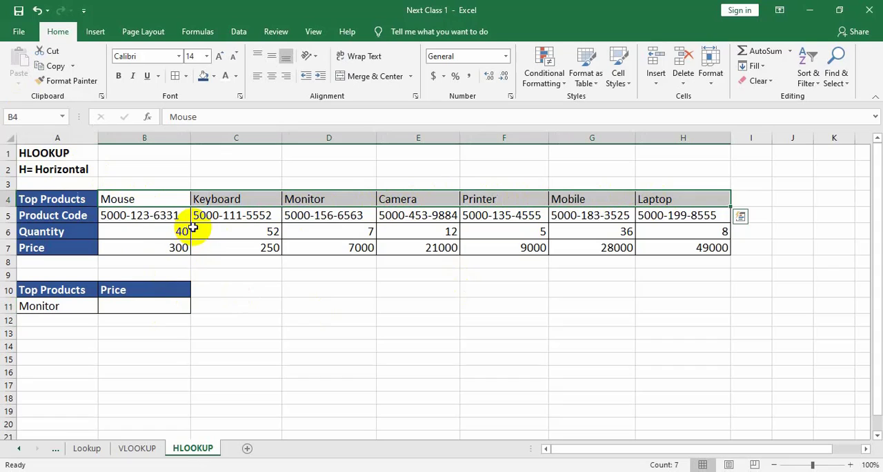
pyautogui.moveTo(173, 197); pyautogui.dragTo(653, 199)
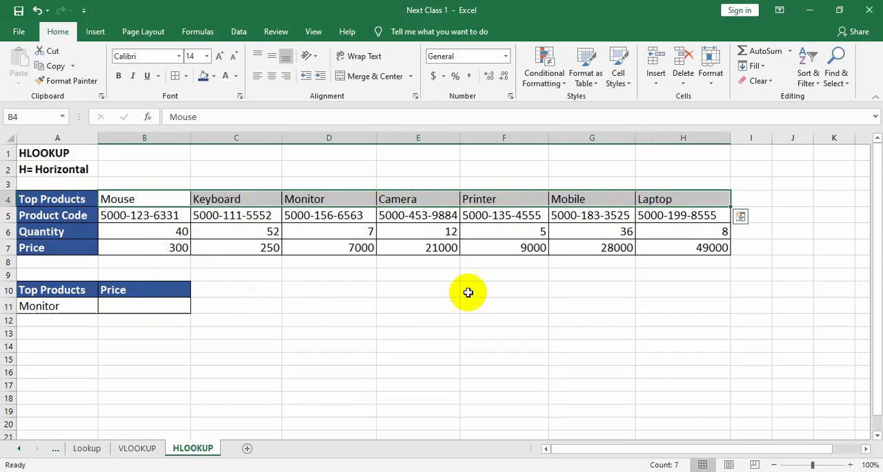
pyautogui.click(140, 449)
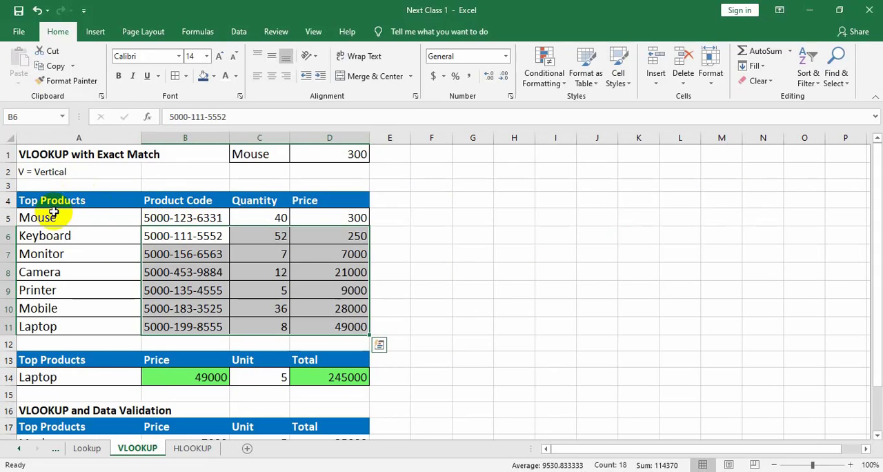
pyautogui.moveTo(54, 200); pyautogui.dragTo(55, 326)
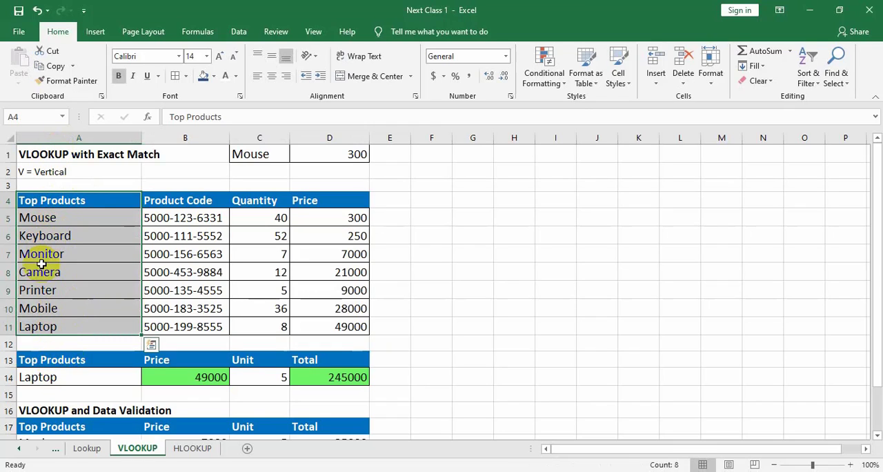
pyautogui.moveTo(28, 200); pyautogui.dragTo(371, 206)
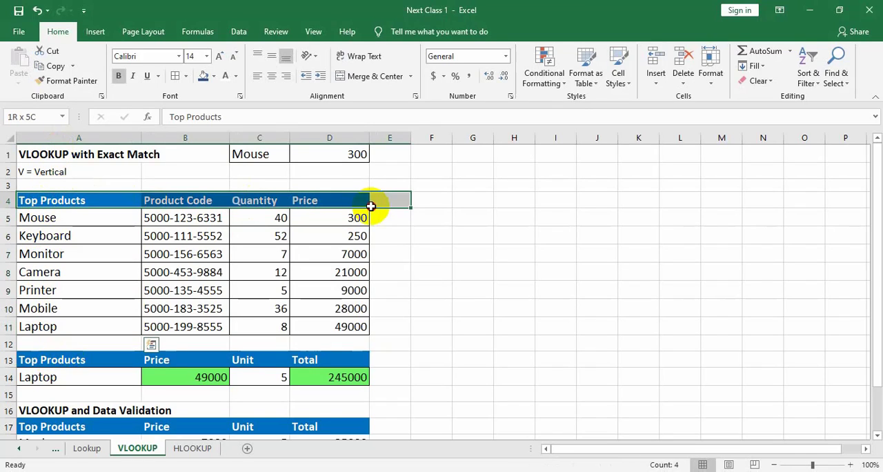
pyautogui.moveTo(40, 218); pyautogui.dragTo(28, 325)
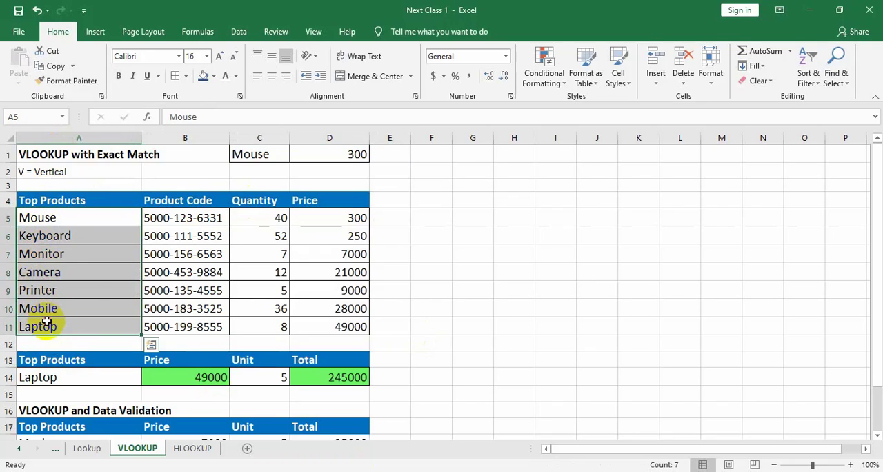
pyautogui.click(194, 449)
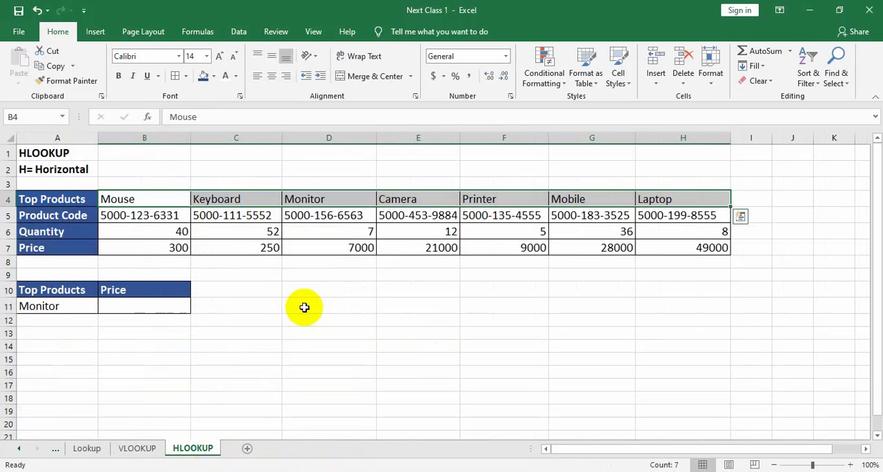
pyautogui.doubleClick(128, 198)
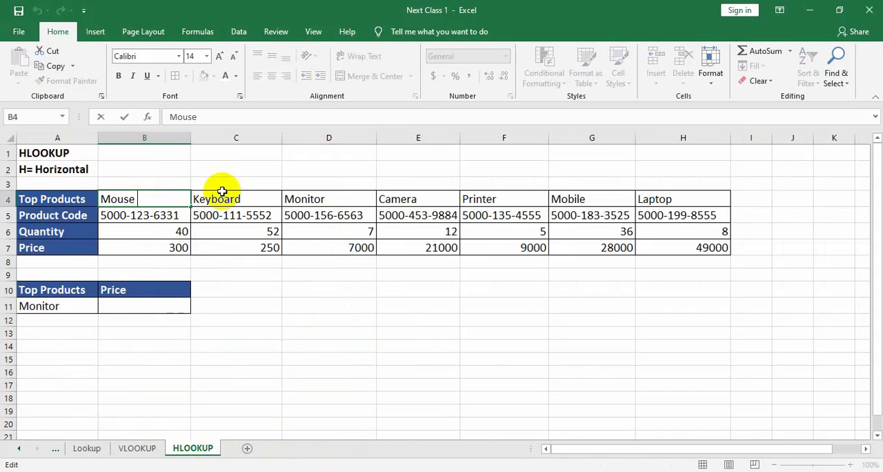
pyautogui.click(133, 302)
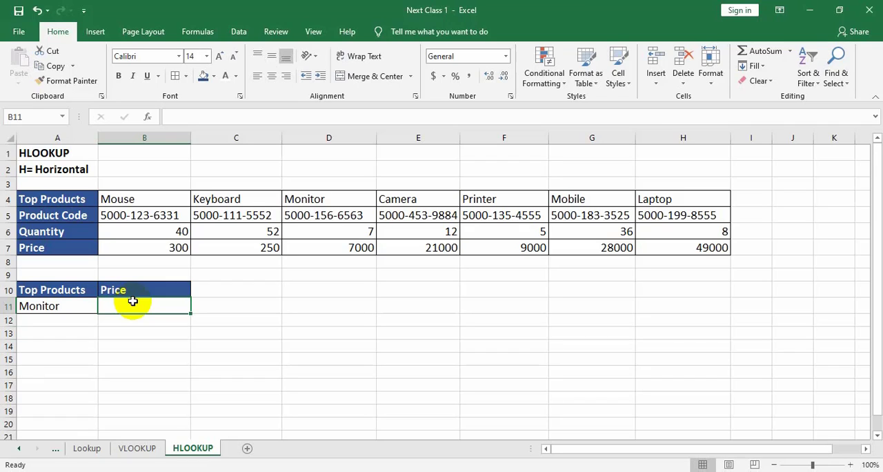
pyautogui.click(50, 306)
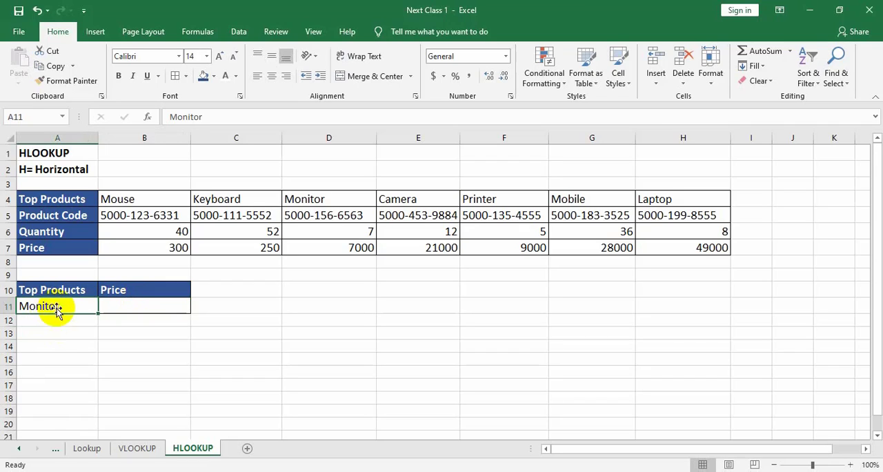
# Start an HLOOKUP formula in the Price cell B11 with A11 as the lookup value.
pyautogui.click(130, 309)
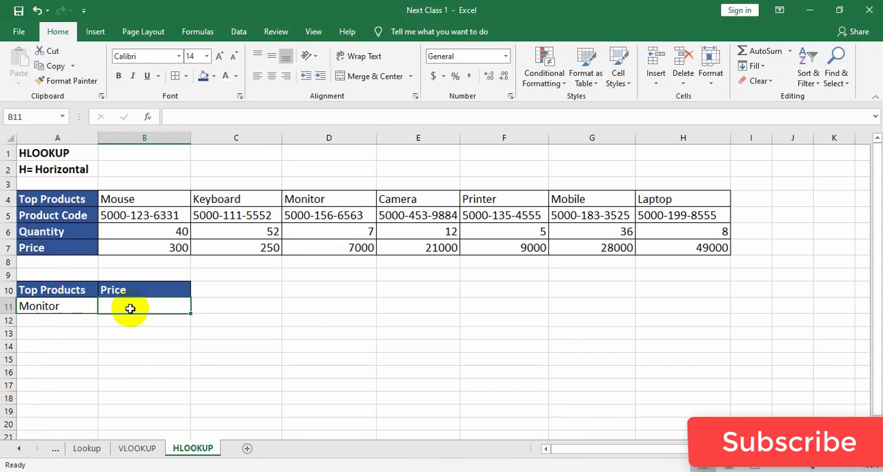
pyautogui.write('=')
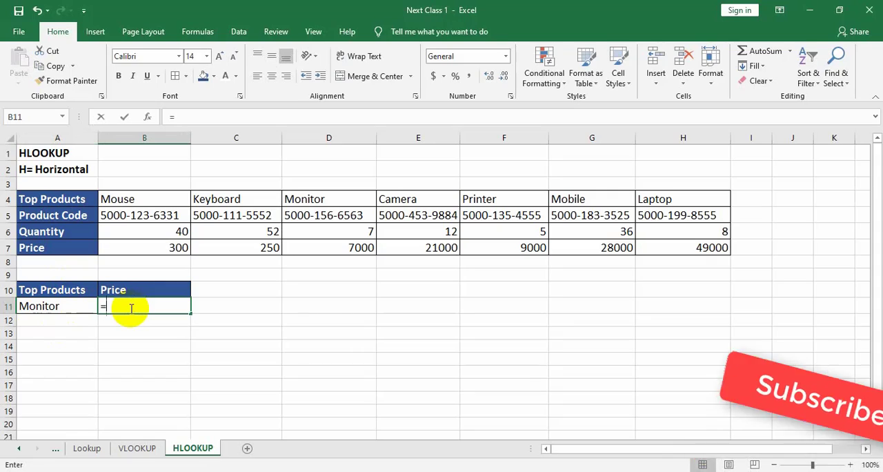
pyautogui.write('hlo')
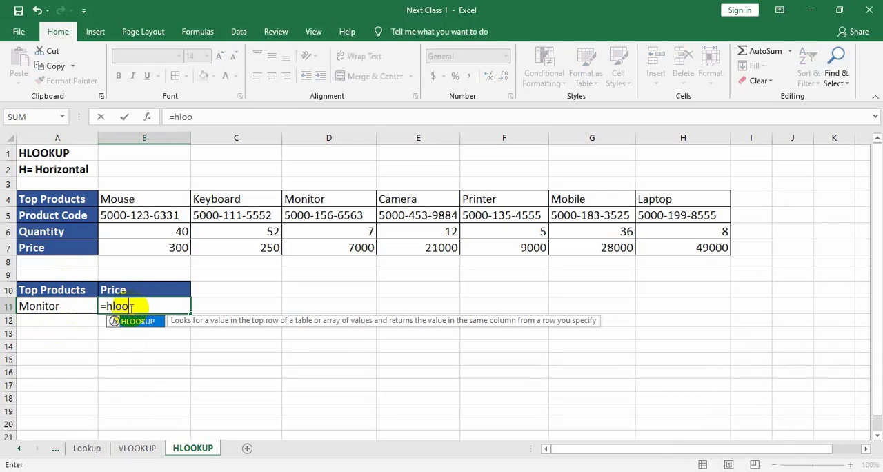
pyautogui.write('o')
pyautogui.press('Tab')
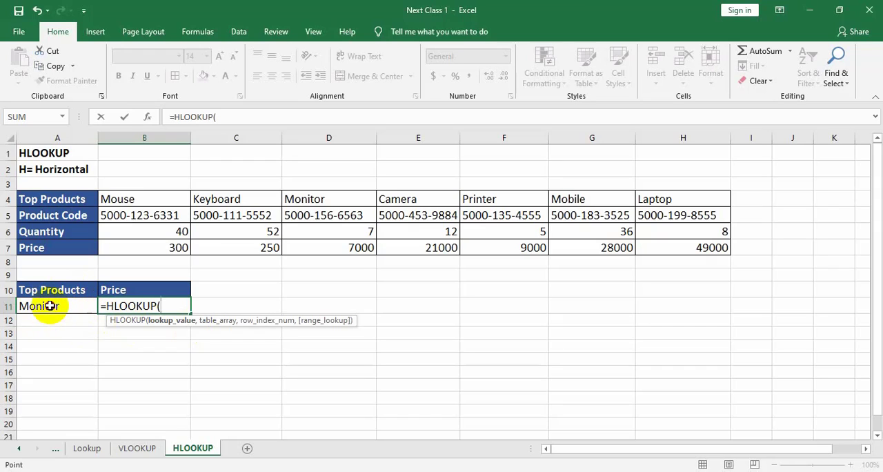
pyautogui.click(49, 306)
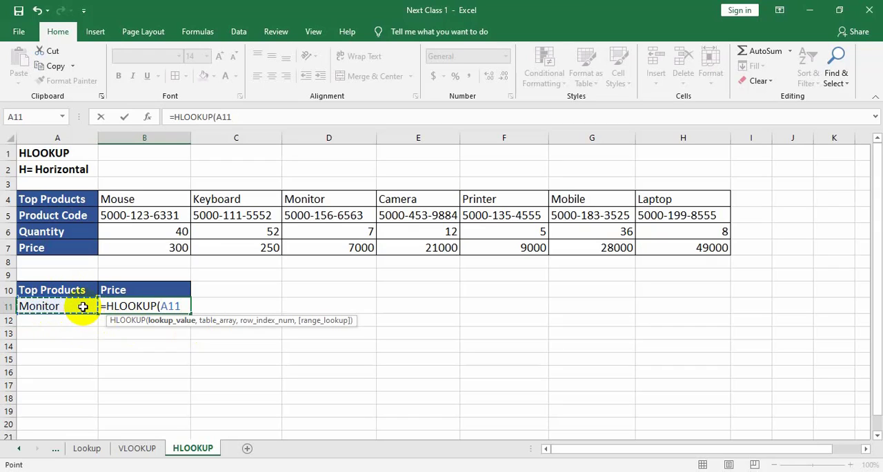
pyautogui.write(',')
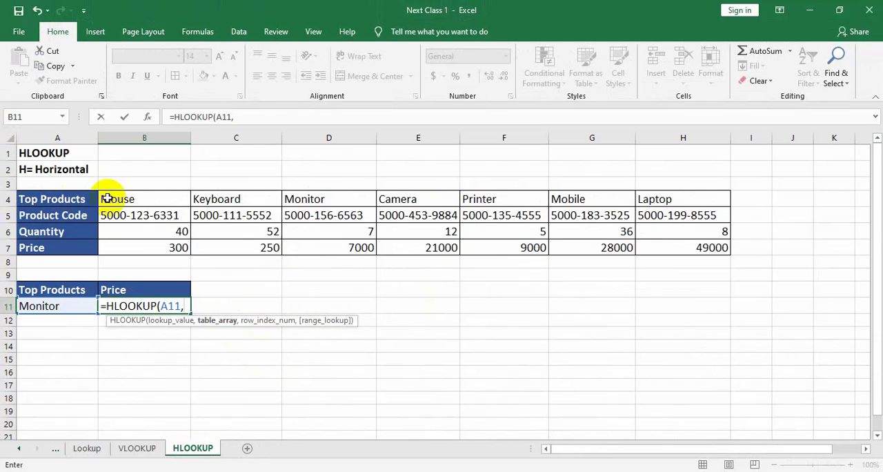
# Complete the HLOOKUP formula with table array B4:H7, row index 4 and exact match 0.
pyautogui.moveTo(122, 200); pyautogui.dragTo(669, 242)
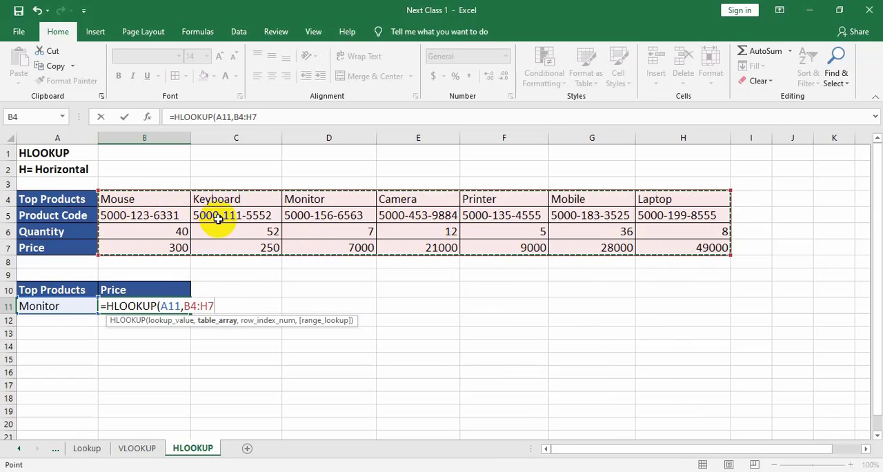
pyautogui.write(',4')
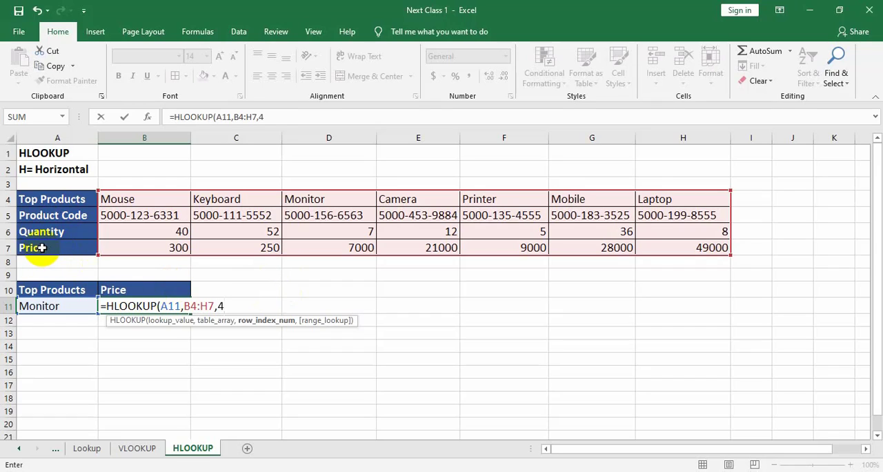
pyautogui.write(',')
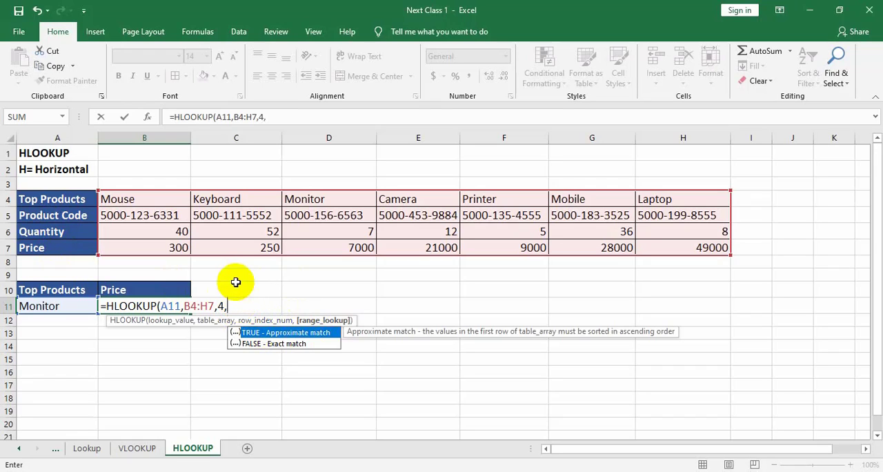
pyautogui.write('0)')
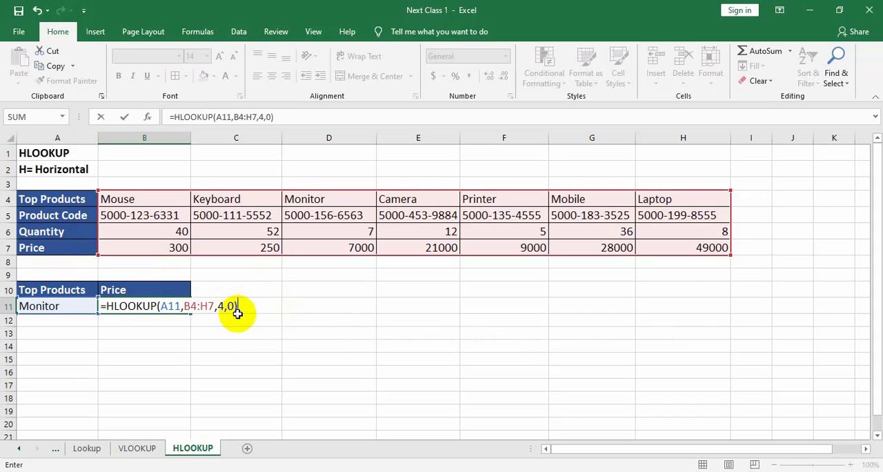
pyautogui.press('Return')
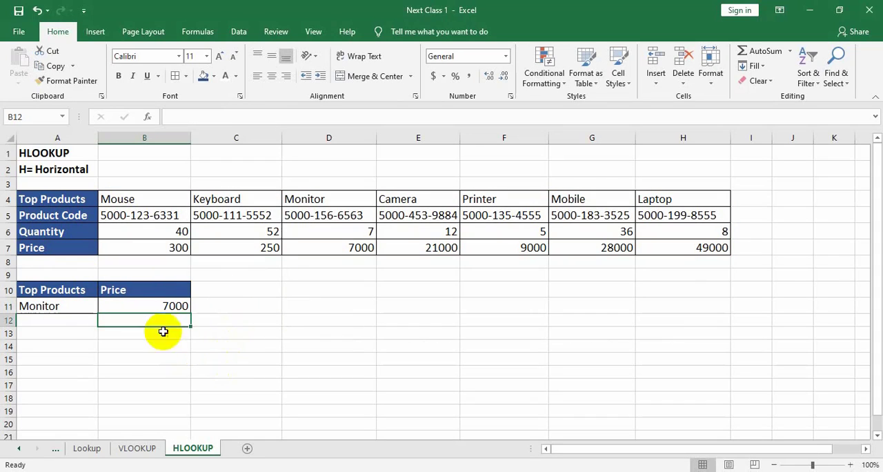
# Check the price returned in B11 against the Monitor column of the product table.
pyautogui.moveTo(43, 310); pyautogui.dragTo(179, 302)
pyautogui.click(329, 327)
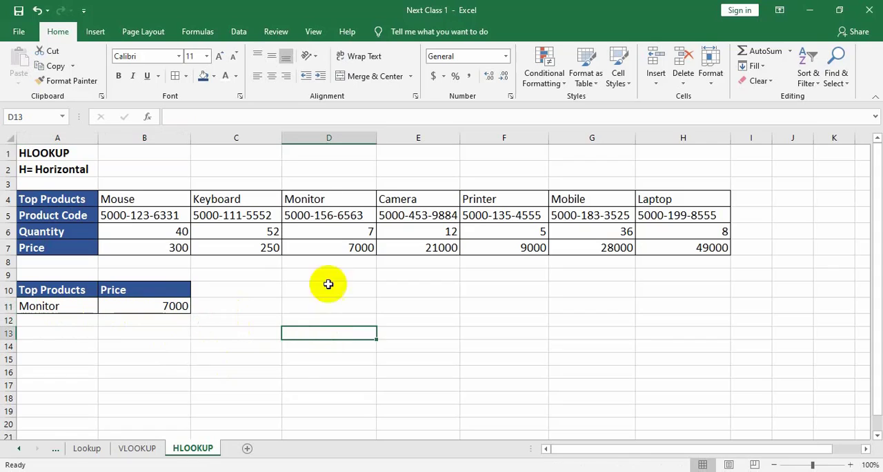
pyautogui.click(314, 198)
pyautogui.moveTo(314, 198); pyautogui.dragTo(323, 250)
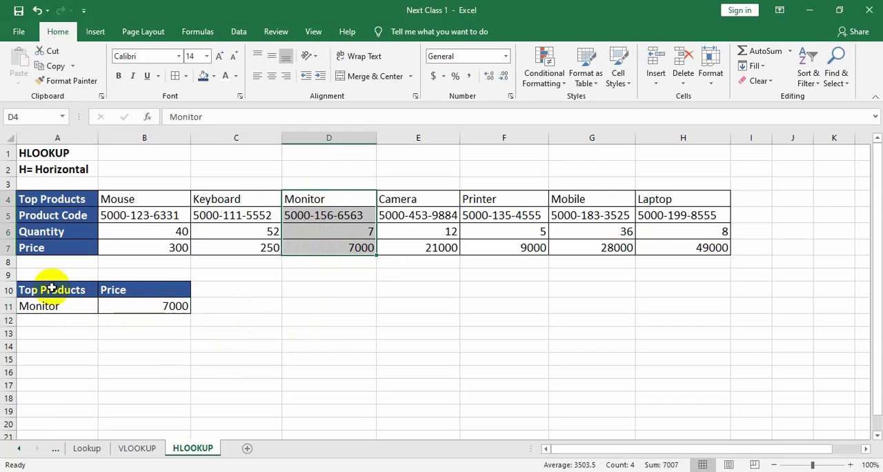
pyautogui.click(34, 305)
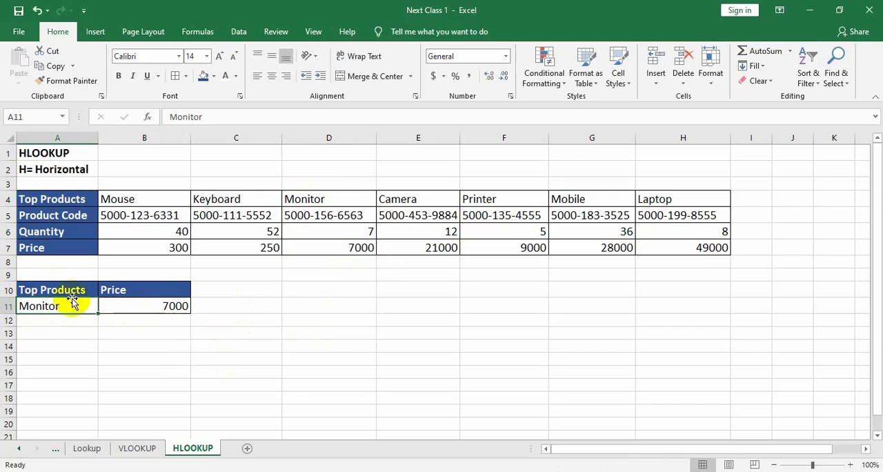
# Replace the lookup product in A11 with Camera copied from cell E4 of the product table.
pyautogui.click(413, 200)
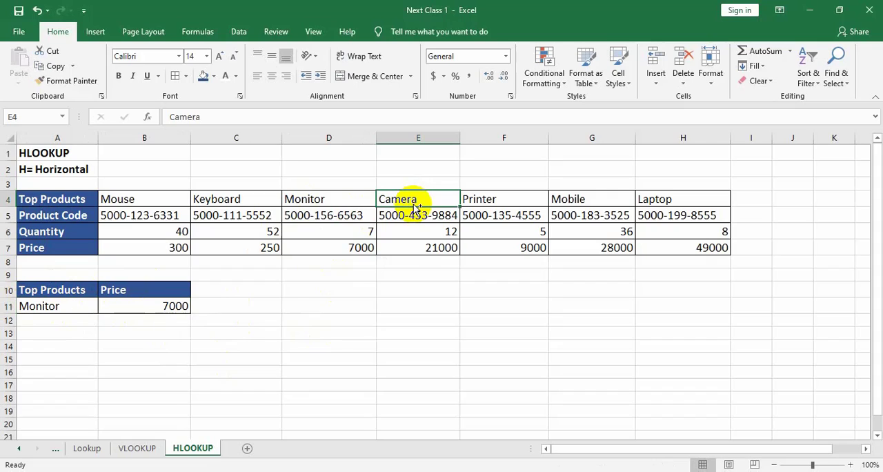
pyautogui.hotkey('ctrl', 'c')
pyautogui.click(59, 306)
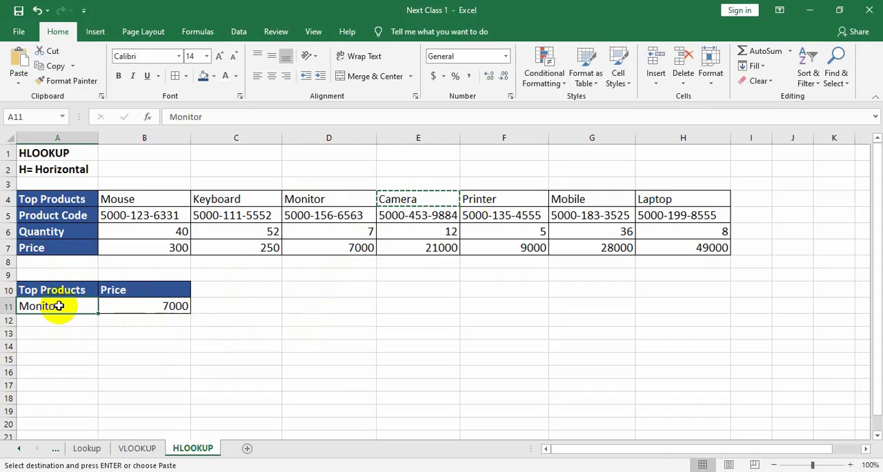
pyautogui.hotkey('ctrl', 'v')
pyautogui.click(211, 371)
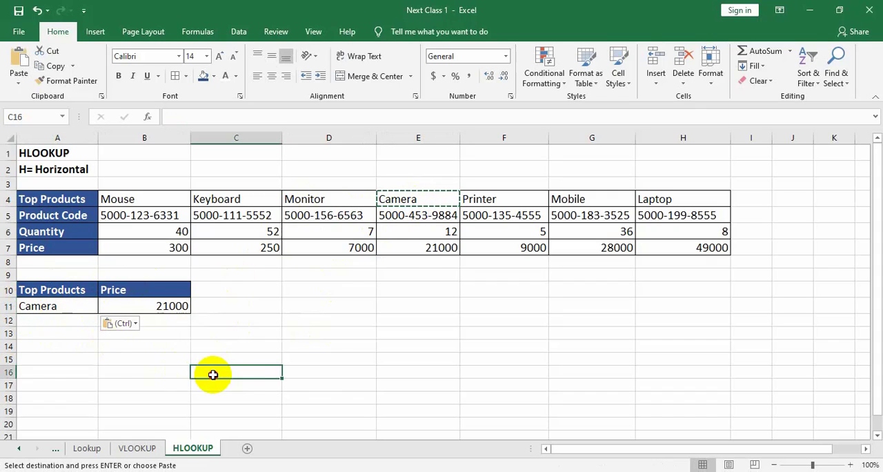
pyautogui.click(323, 386)
pyautogui.click(256, 408)
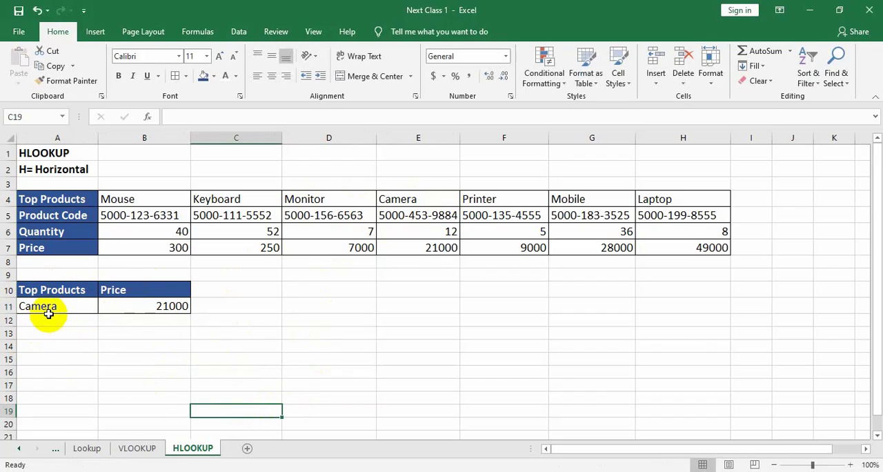
# Check the price returned for Camera against the Camera column of the product table.
pyautogui.moveTo(48, 313); pyautogui.dragTo(149, 304)
pyautogui.click(323, 355)
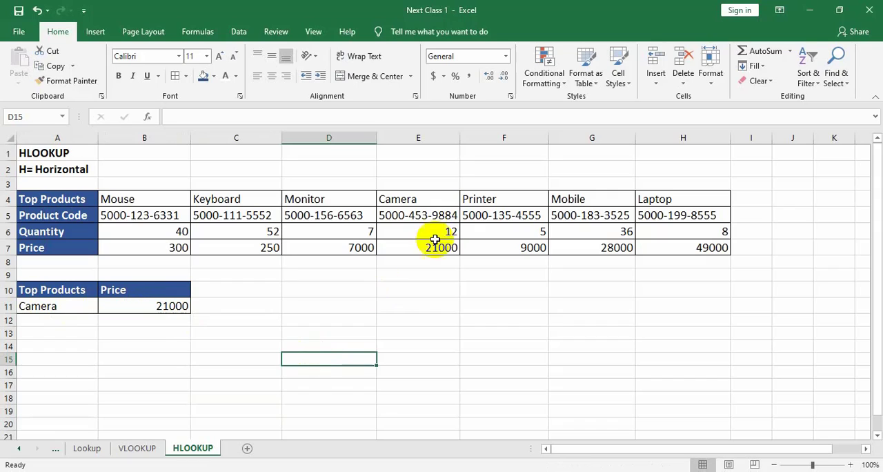
pyautogui.moveTo(404, 200); pyautogui.dragTo(438, 247)
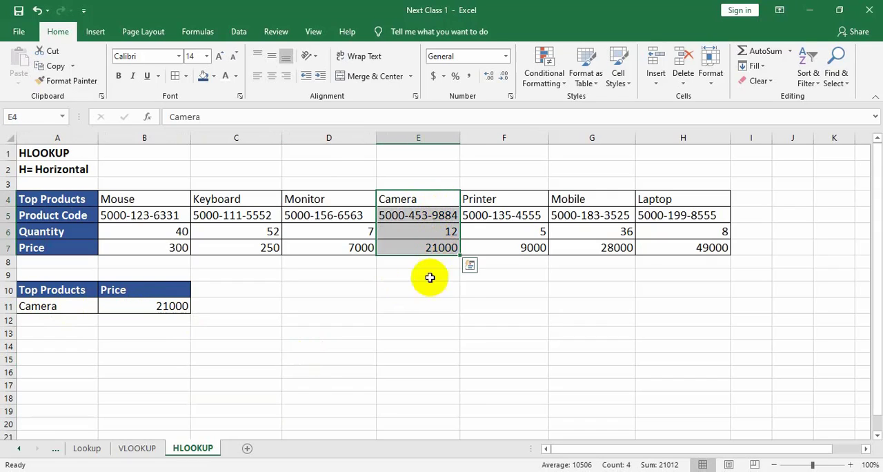
pyautogui.click(424, 331)
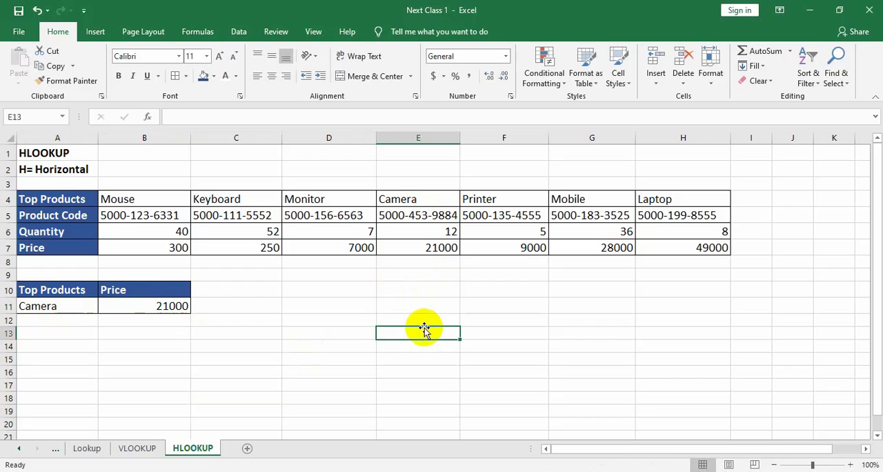
pyautogui.click(47, 308)
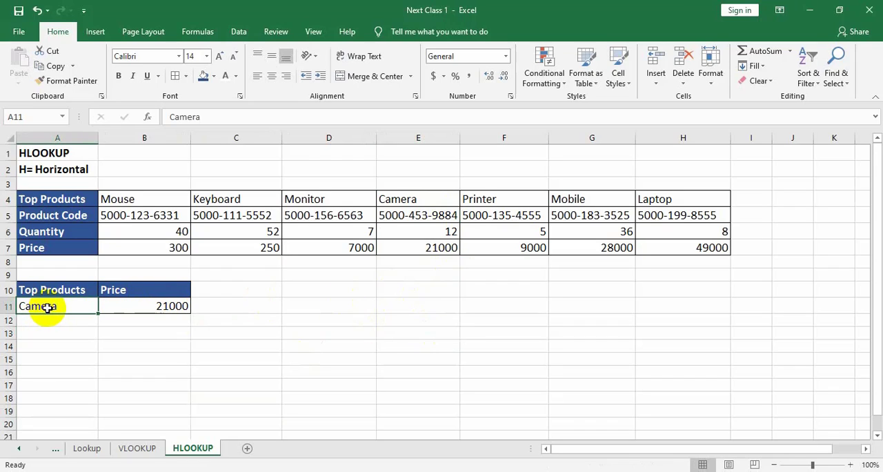